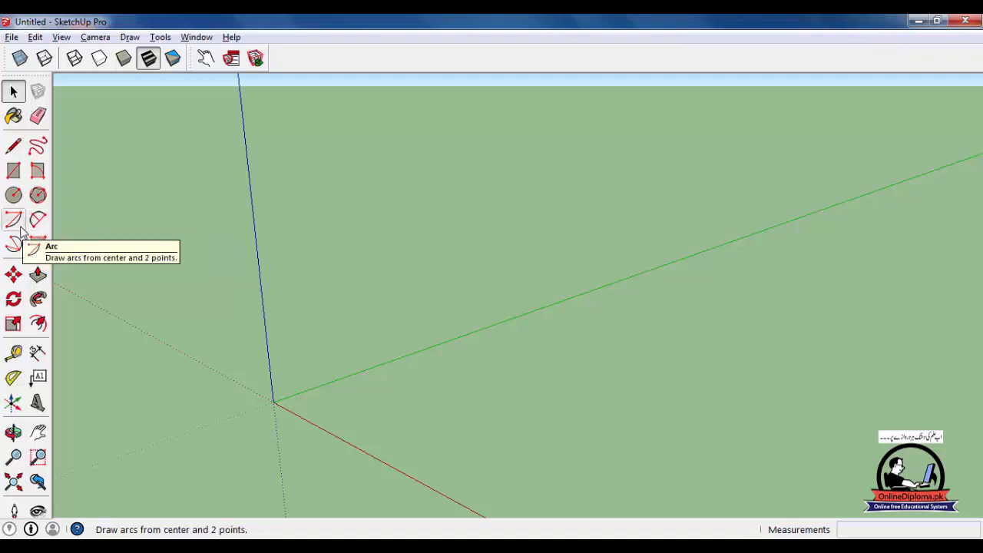
{"action": "left_click", "coordinate": [17, 224]}
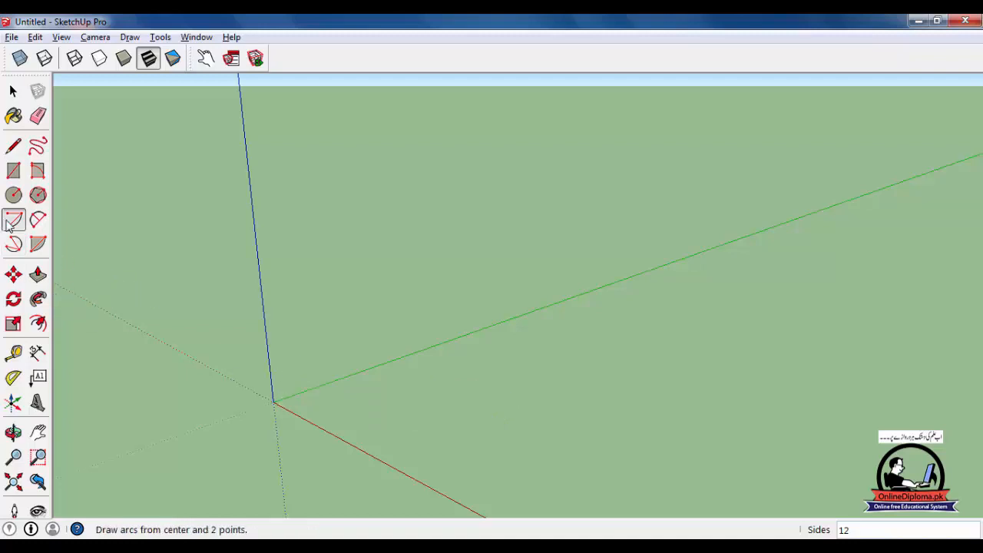
{"action": "left_click", "coordinate": [449, 420]}
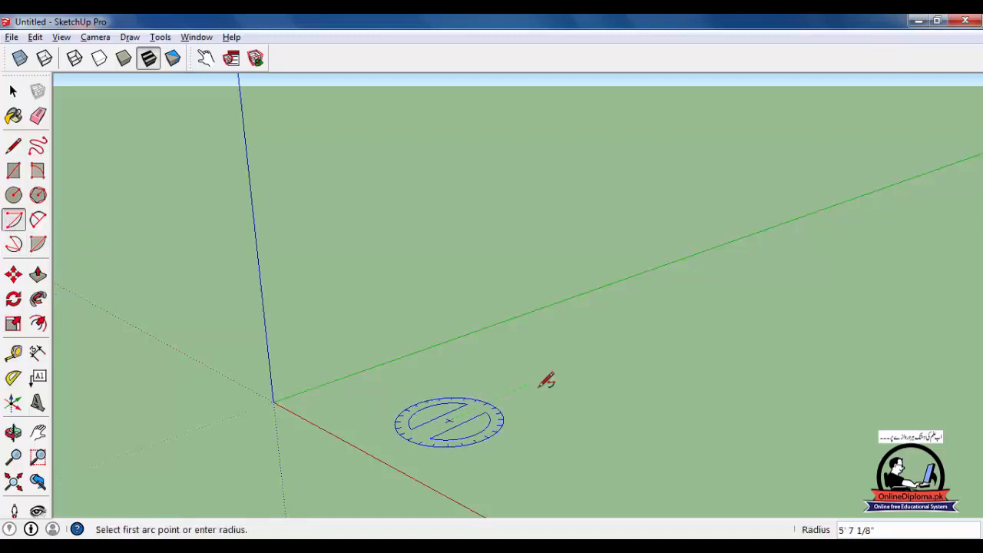
{"action": "left_click", "coordinate": [538, 379]}
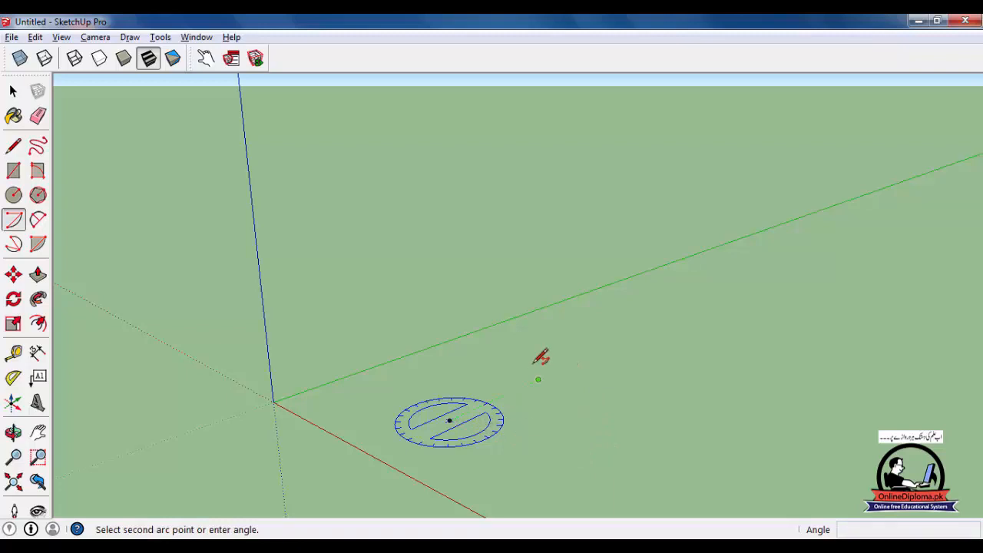
{"action": "key", "text": "Escape"}
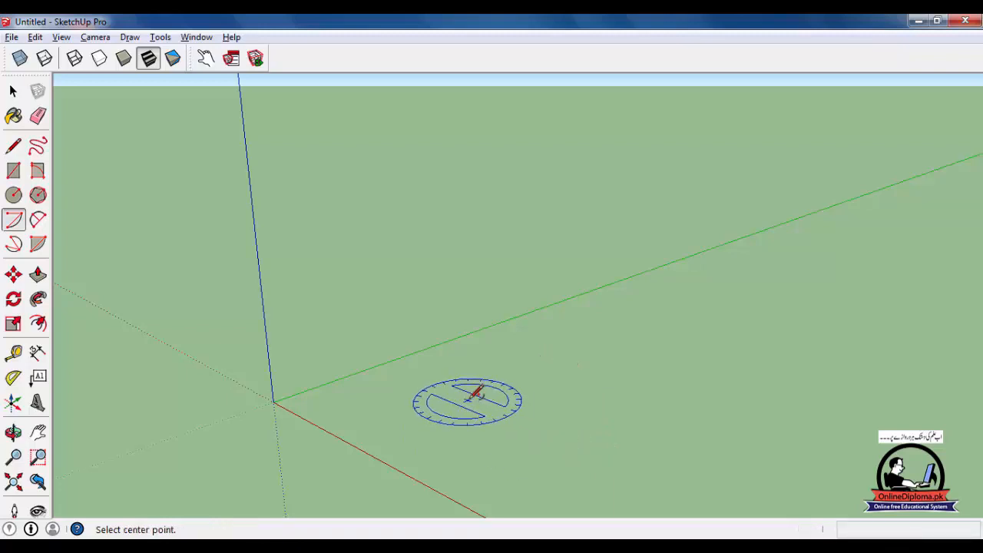
Draw a 90-degree centre-point arc with a radius of about 11' 9" on the ground plane and give it 24 sides.
{"action": "left_click", "coordinate": [466, 400]}
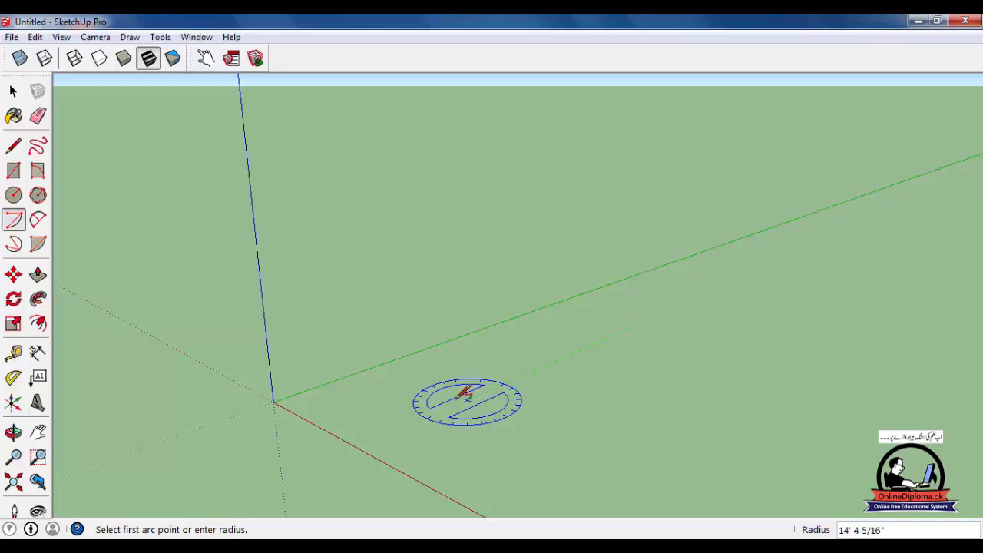
{"action": "left_click", "coordinate": [609, 337]}
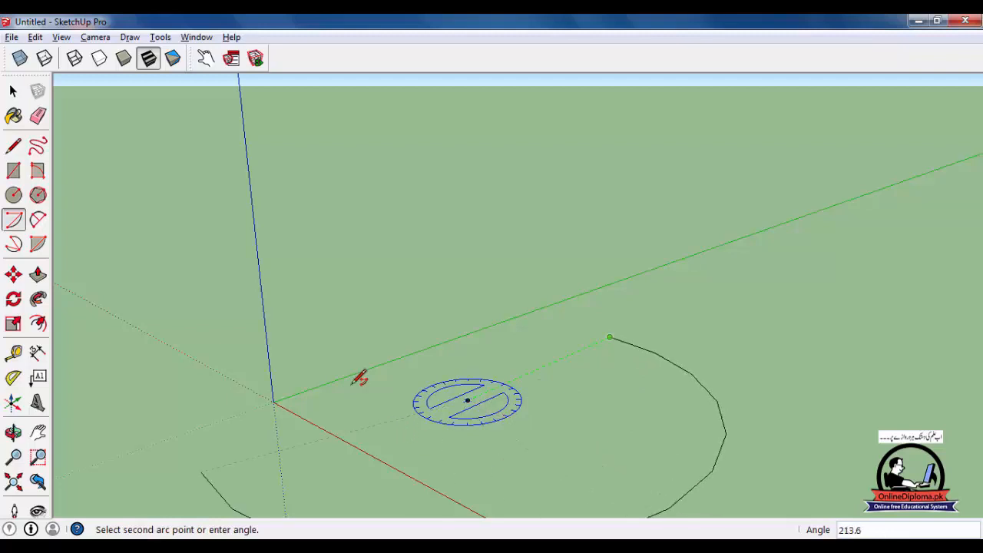
{"action": "left_click", "coordinate": [580, 432]}
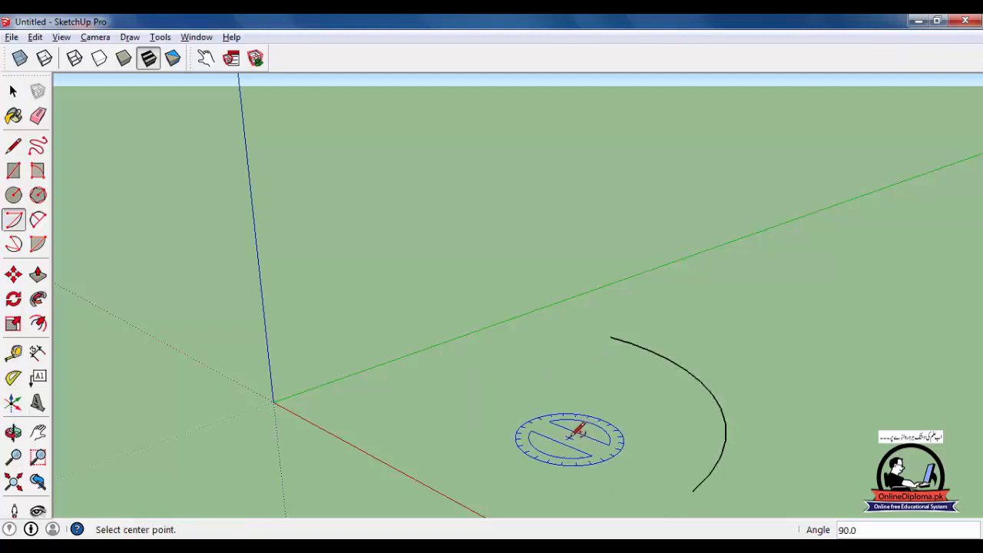
{"action": "key", "text": "Return"}
{"action": "left_click", "coordinate": [13, 90]}
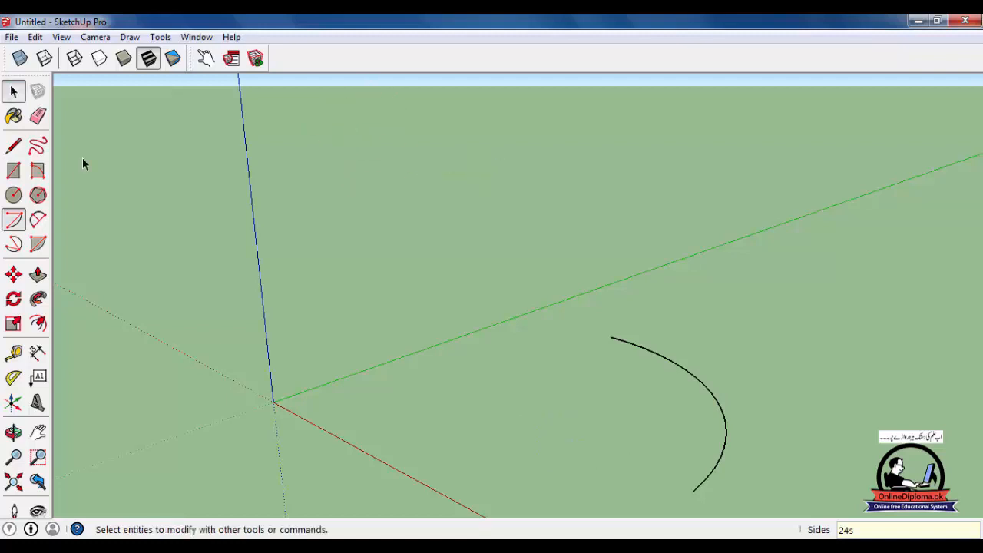
Set the arc's segment count to 50 in its Entity Info.
{"action": "left_click", "coordinate": [196, 37]}
{"action": "left_click", "coordinate": [219, 53]}
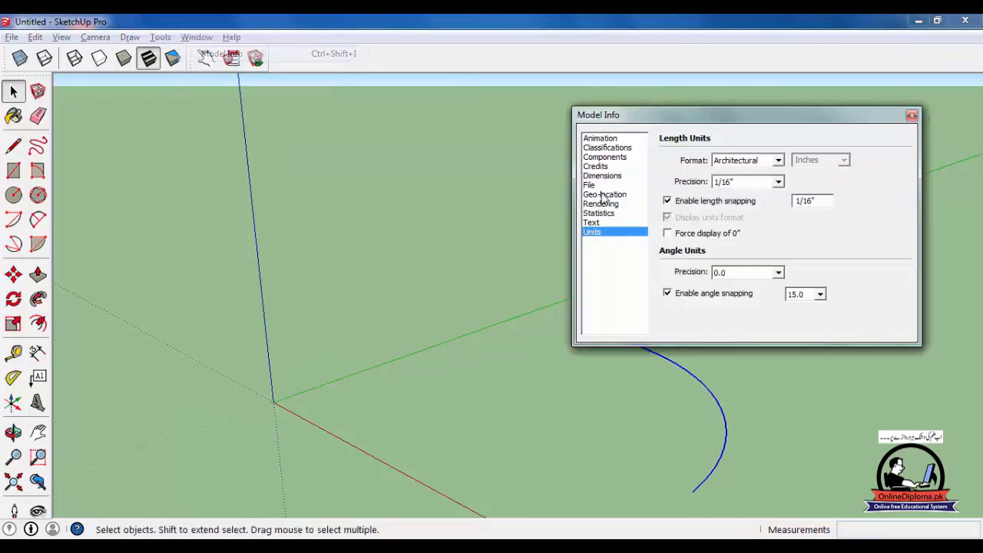
{"action": "left_click", "coordinate": [912, 117]}
{"action": "left_click", "coordinate": [197, 37]}
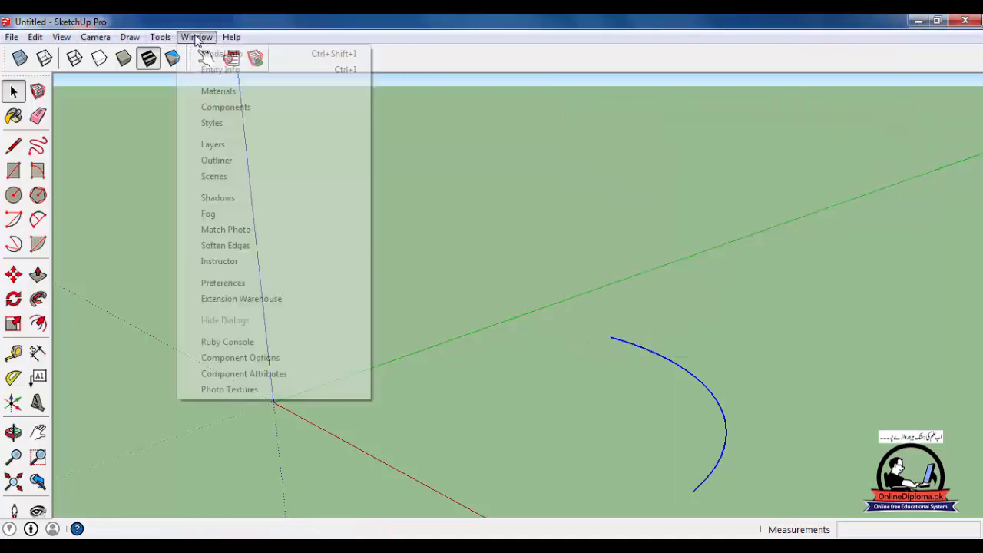
{"action": "left_click", "coordinate": [220, 69]}
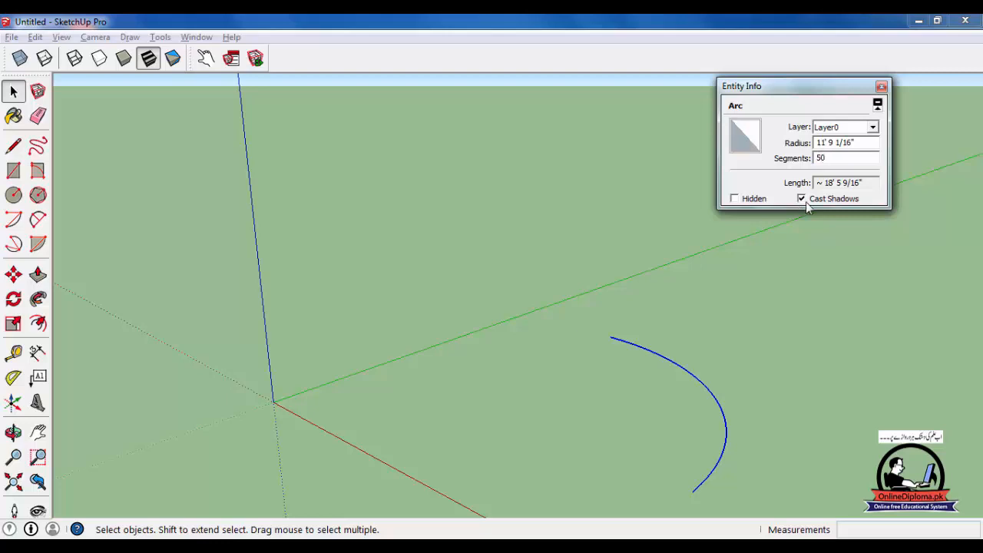
{"action": "left_click", "coordinate": [880, 87]}
Check the unit settings in Model Info and delete the arc.
{"action": "left_click", "coordinate": [705, 349]}
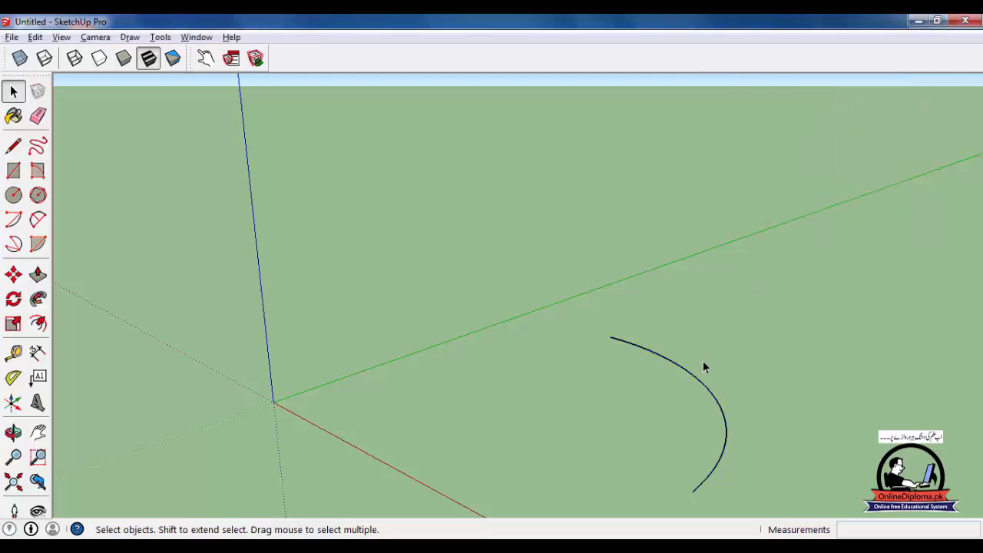
{"action": "left_click", "coordinate": [196, 37]}
{"action": "left_click", "coordinate": [221, 54]}
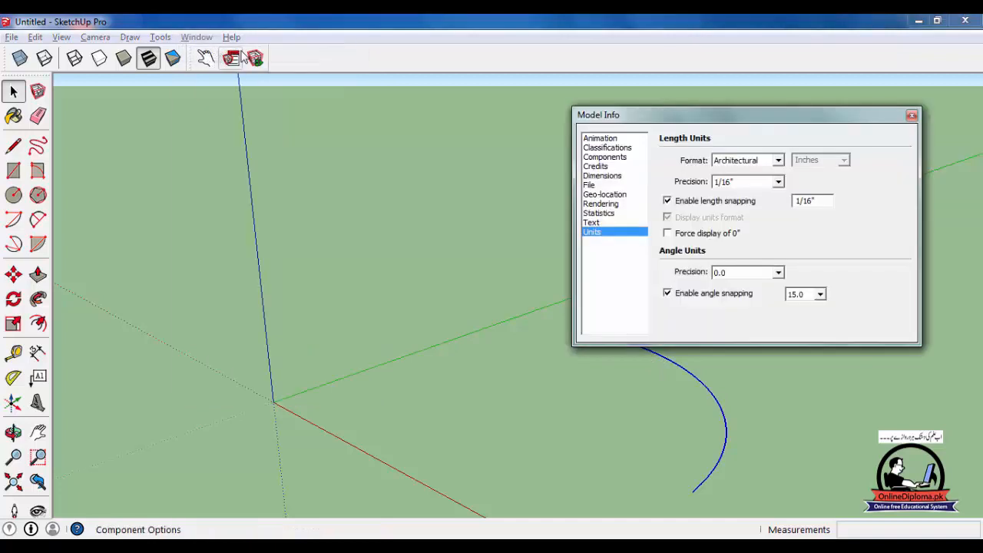
{"action": "left_click", "coordinate": [906, 113]}
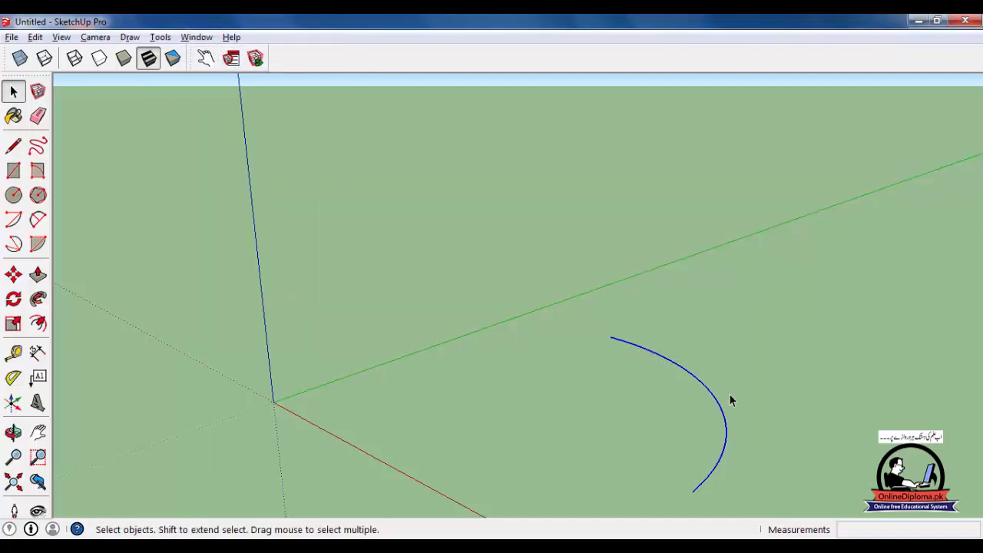
{"action": "key", "text": "Delete"}
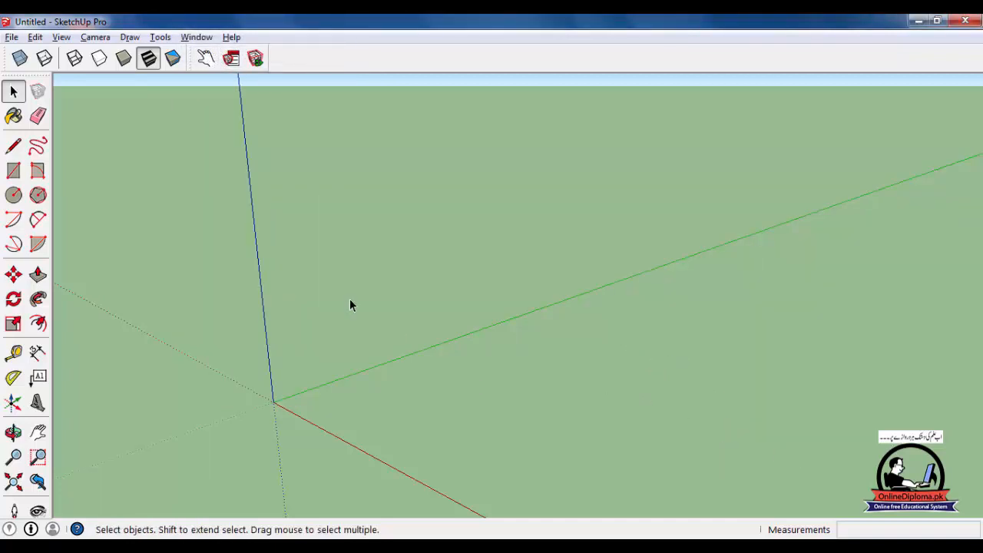
Draw a freehand two-point arc on the ground plane, bulging away from the green axis.
{"action": "left_click", "coordinate": [38, 221]}
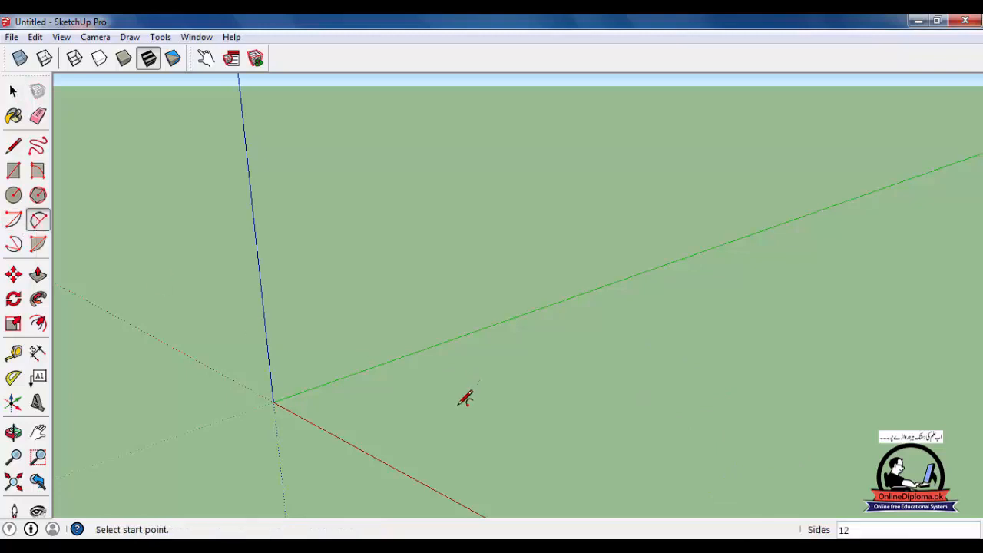
{"action": "left_click", "coordinate": [459, 404]}
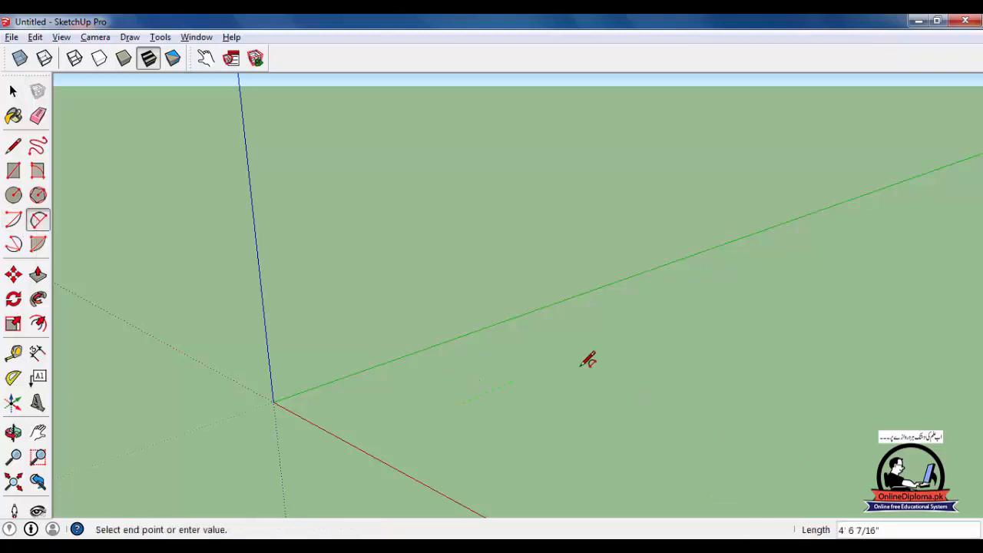
{"action": "left_click", "coordinate": [627, 331]}
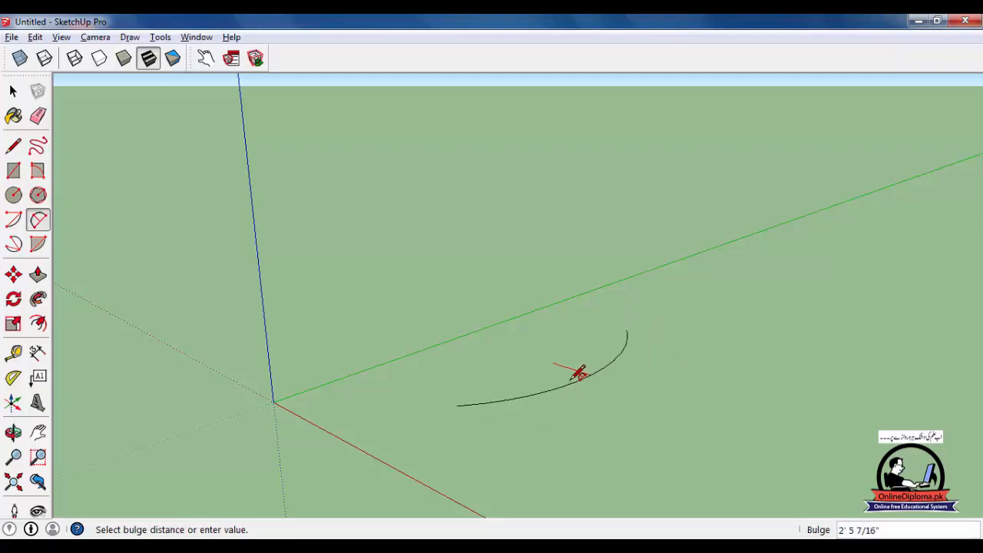
{"action": "left_click", "coordinate": [627, 386]}
{"action": "middle_click_drag", "start_coordinate": [599, 474], "coordinate": [581, 481]}
Delete the two-point arc from the ground plane.
{"action": "left_click", "coordinate": [13, 92]}
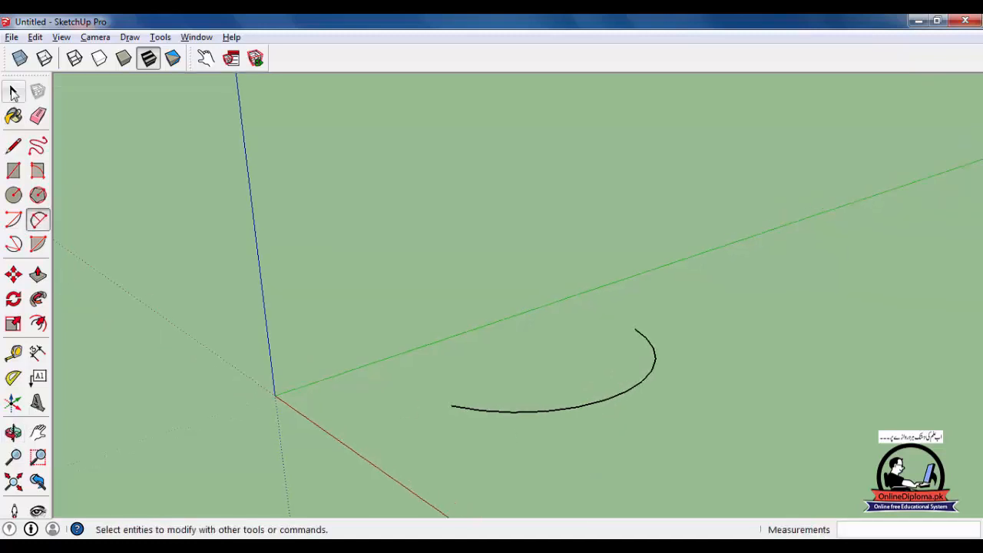
{"action": "left_click", "coordinate": [13, 92]}
{"action": "key", "text": "Delete"}
{"action": "left_click", "coordinate": [36, 172]}
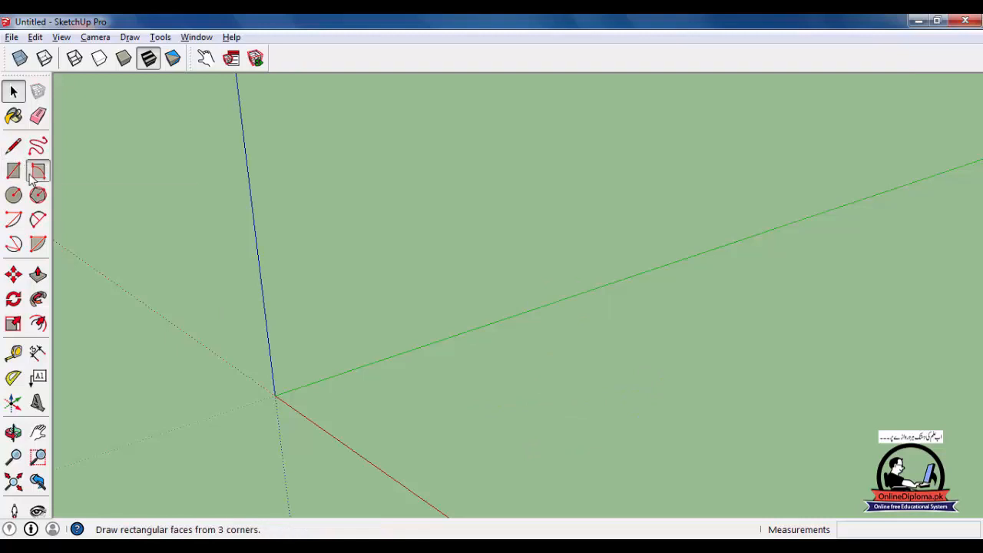
{"action": "left_click", "coordinate": [38, 220]}
{"action": "left_click", "coordinate": [464, 409]}
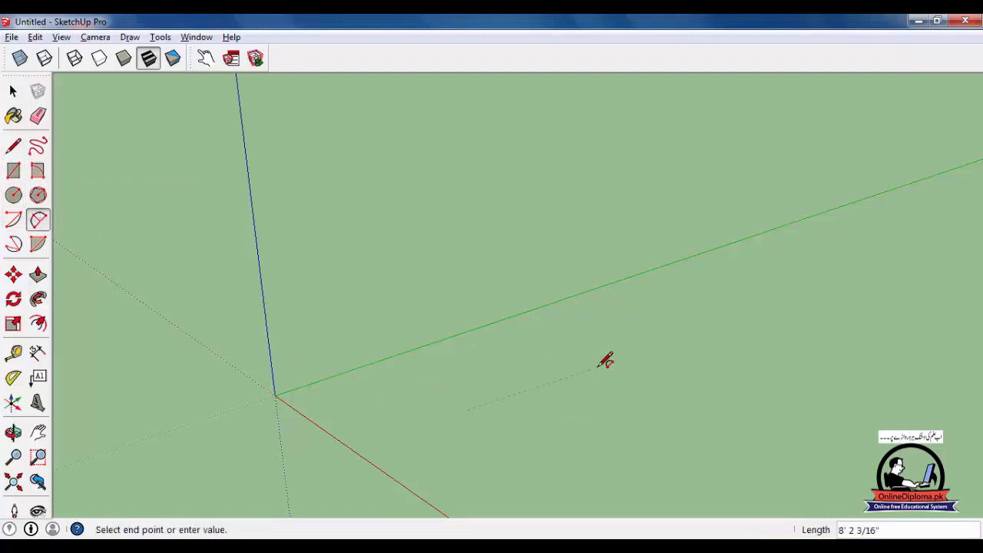
{"action": "left_click", "coordinate": [607, 349]}
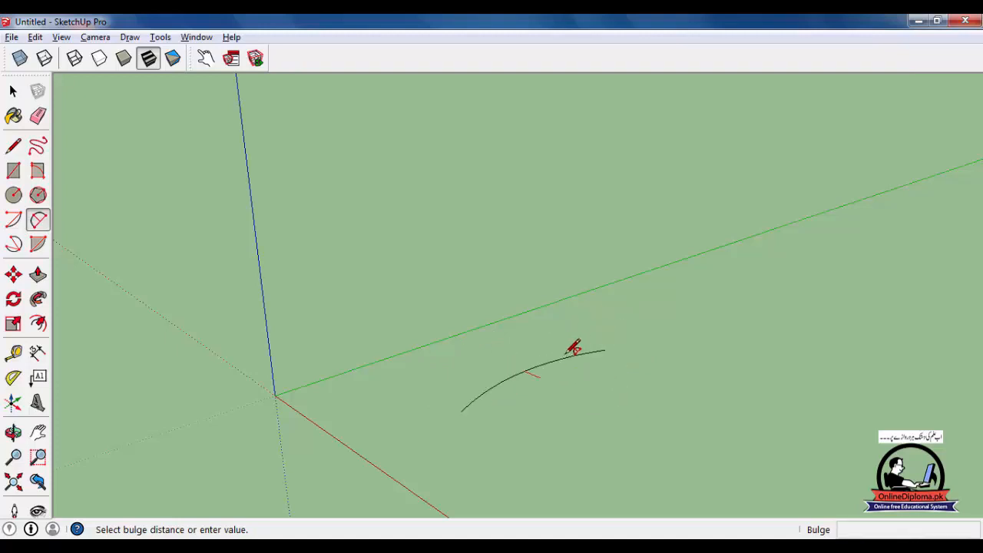
{"action": "left_click", "coordinate": [13, 91]}
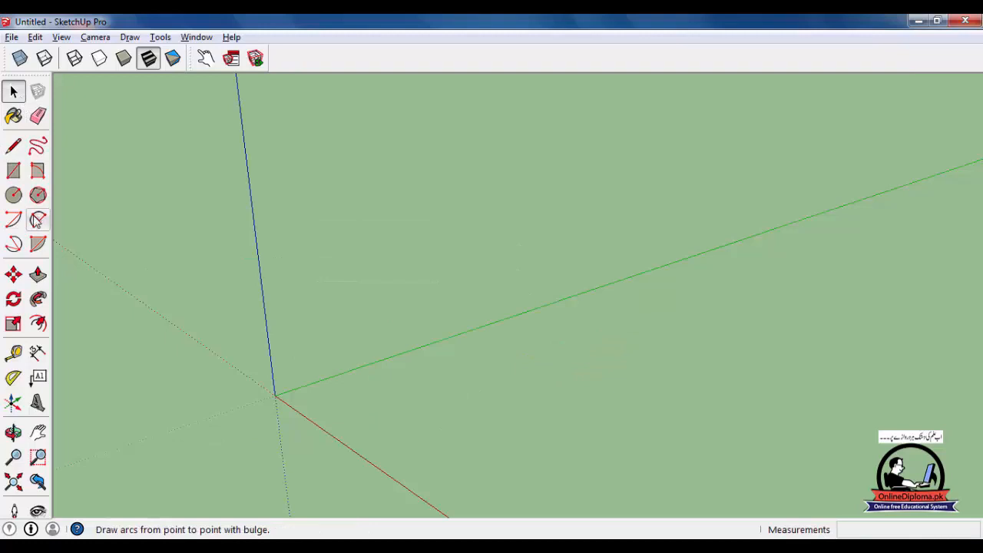
Draw a two-point arc on the ground plane with a bulge of 3' and 50 sides.
{"action": "left_click", "coordinate": [38, 219]}
{"action": "left_click", "coordinate": [471, 368]}
{"action": "left_click", "coordinate": [572, 414]}
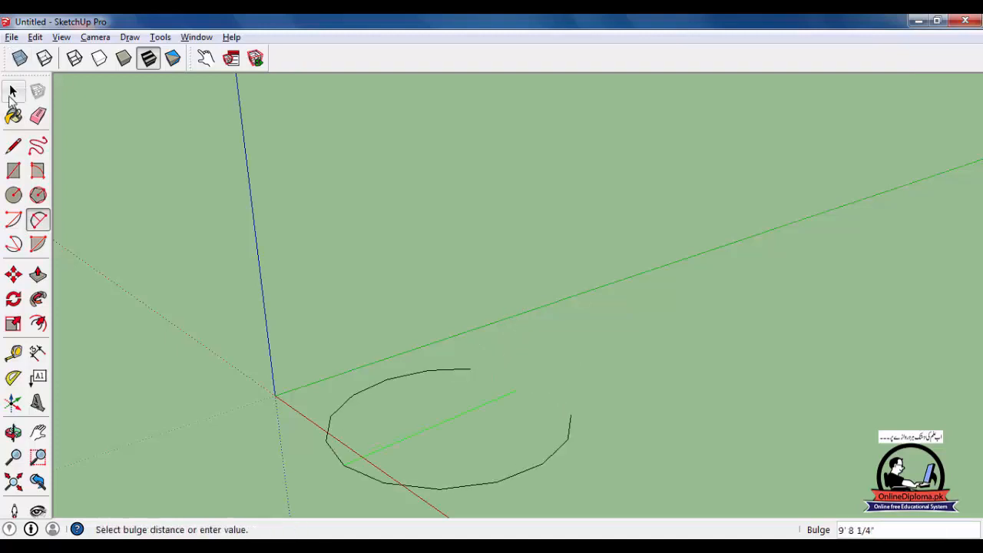
{"action": "left_click", "coordinate": [561, 363]}
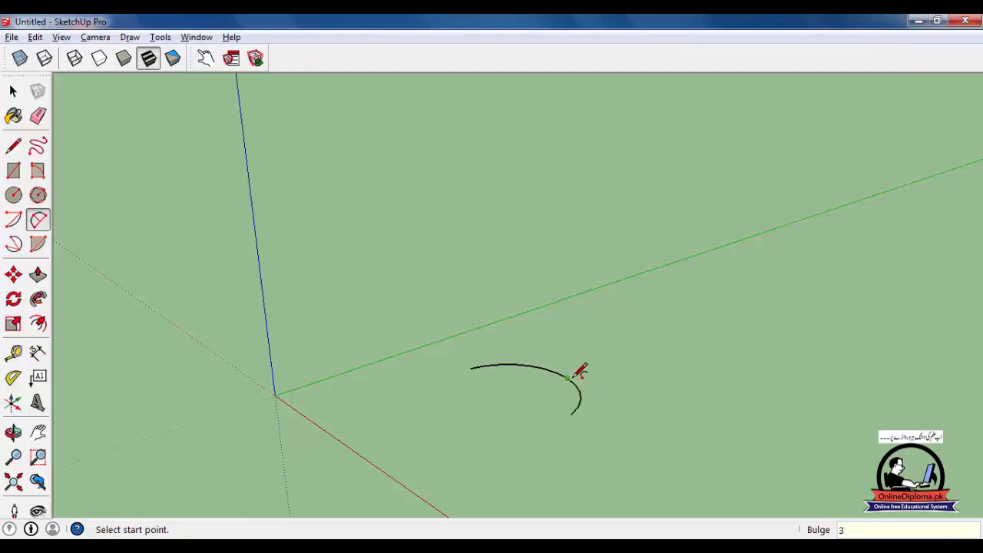
{"action": "type", "text": "3'"}
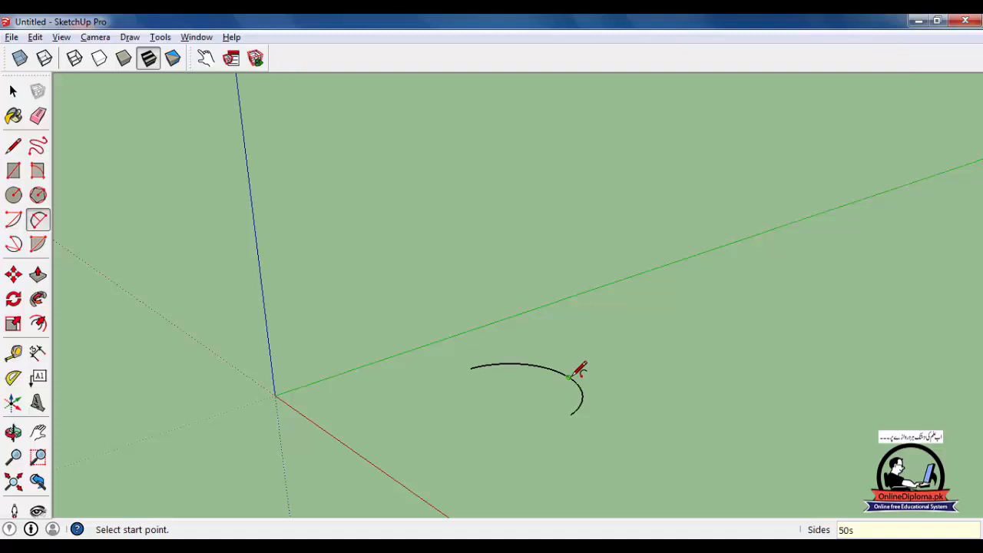
Set the arc's radius to 5' in its Entity Info.
{"action": "left_click", "coordinate": [12, 90]}
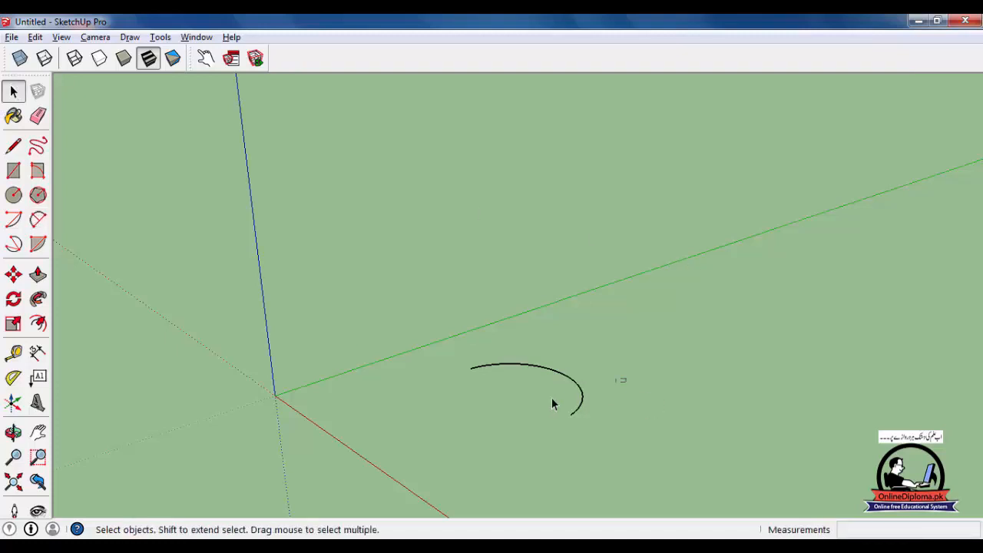
{"action": "left_click", "coordinate": [197, 37]}
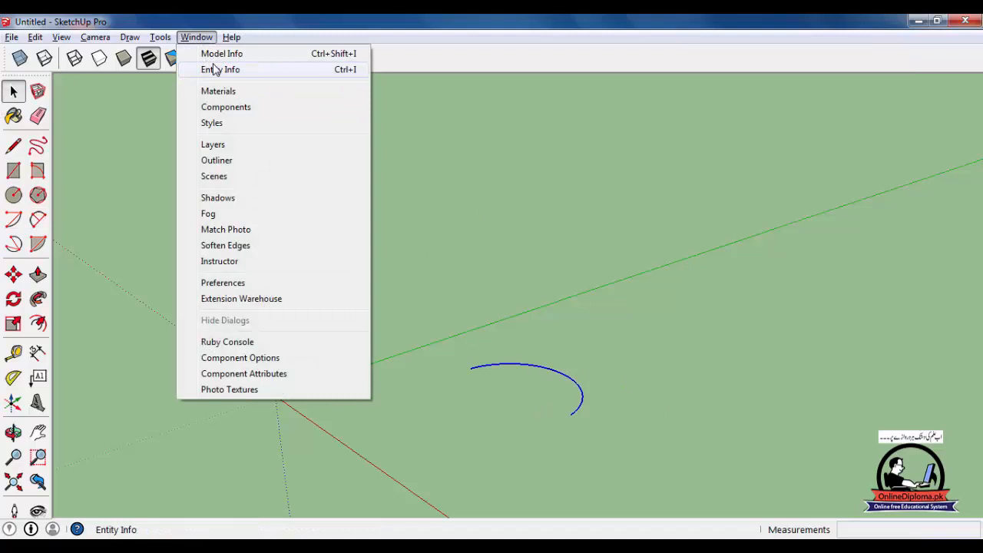
{"action": "left_click", "coordinate": [220, 70]}
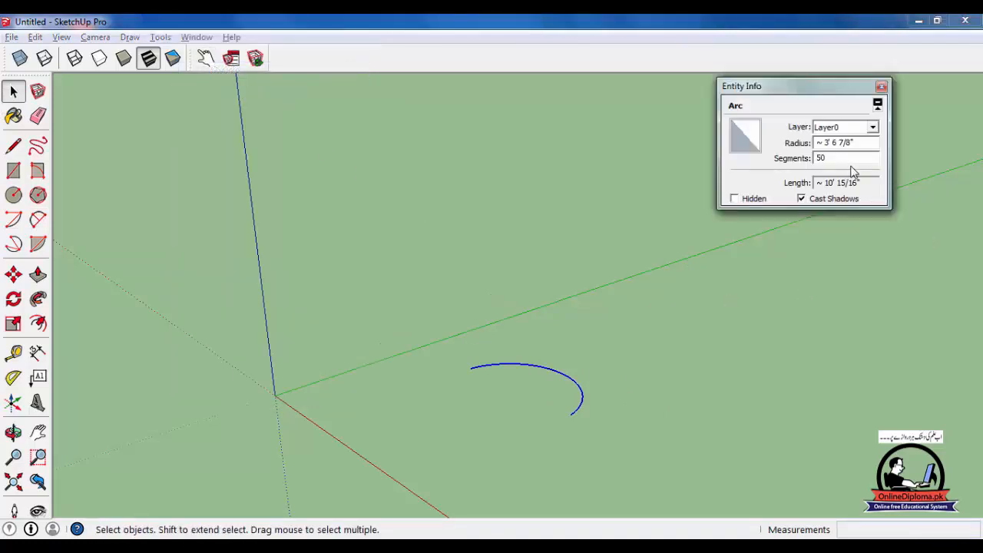
{"action": "left_click_drag", "start_coordinate": [875, 146], "coordinate": [801, 144]}
{"action": "type", "text": "5"}
{"action": "key", "text": "Return"}
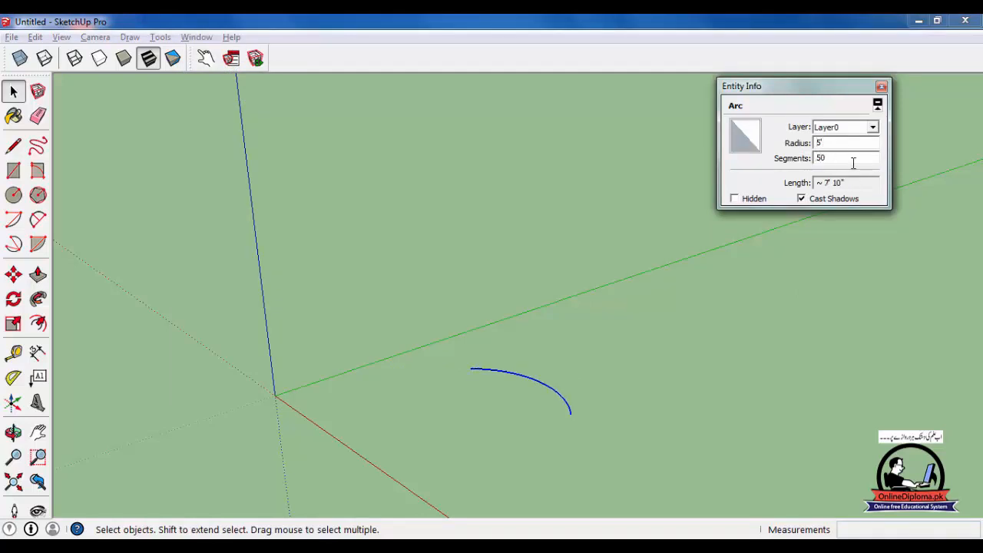
Close Entity Info and delete the 5' radius arc.
{"action": "left_click_drag", "start_coordinate": [864, 178], "coordinate": [801, 198]}
{"action": "left_click", "coordinate": [882, 87]}
{"action": "key", "text": "Delete"}
Draw a closed four-sided upright face with connected lines, running its top edge parallel to the green axis.
{"action": "left_click", "coordinate": [13, 171]}
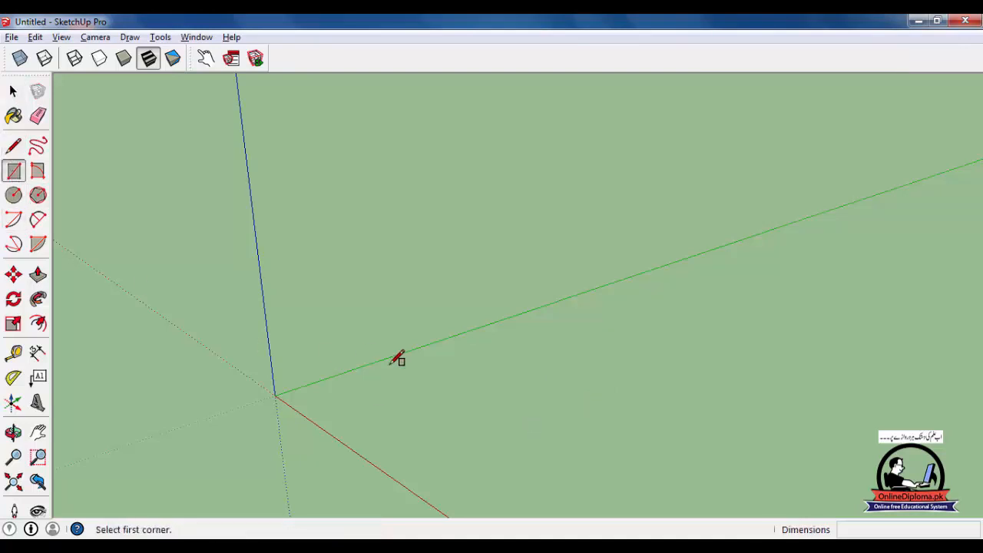
{"action": "left_click", "coordinate": [13, 146]}
{"action": "left_click", "coordinate": [437, 419]}
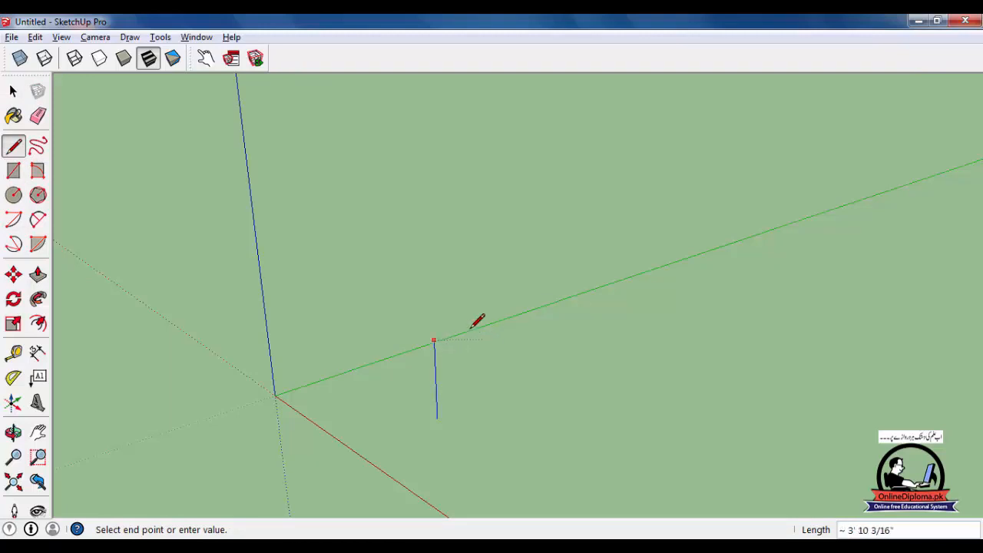
{"action": "left_click", "coordinate": [432, 295]}
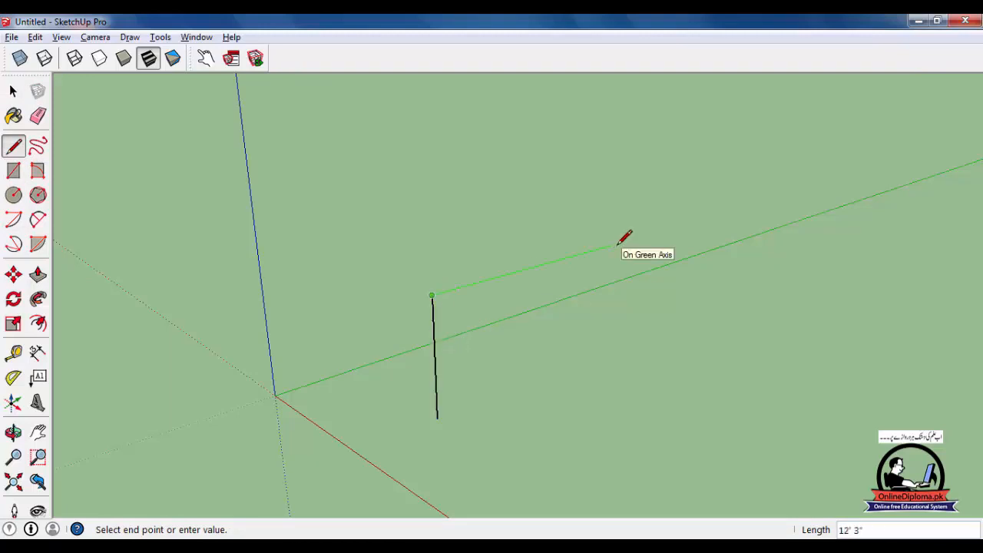
{"action": "left_click", "coordinate": [687, 224]}
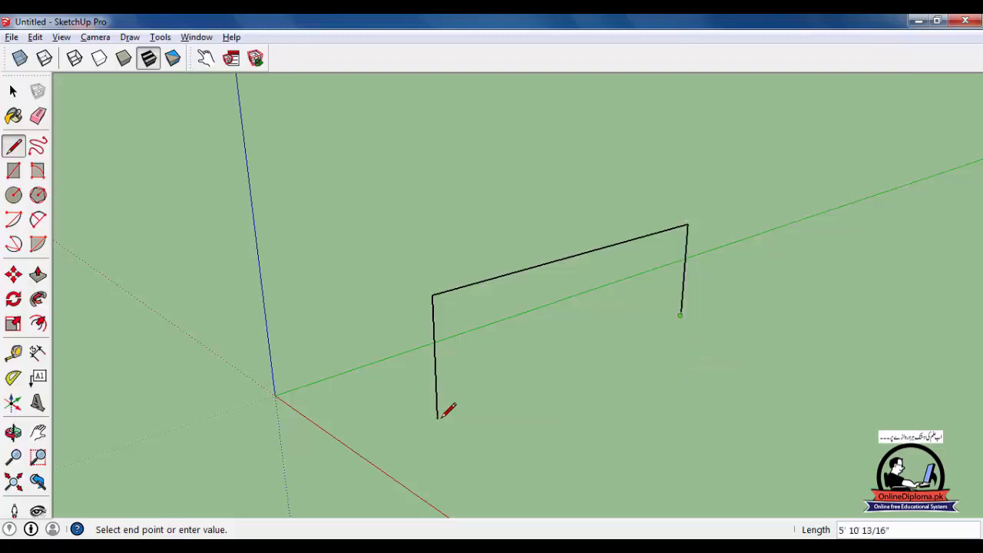
{"action": "left_click", "coordinate": [437, 417]}
Reverse the upright face so that its front side points toward the viewer.
{"action": "left_click", "coordinate": [13, 91]}
{"action": "left_click", "coordinate": [486, 311]}
{"action": "right_click", "coordinate": [486, 310]}
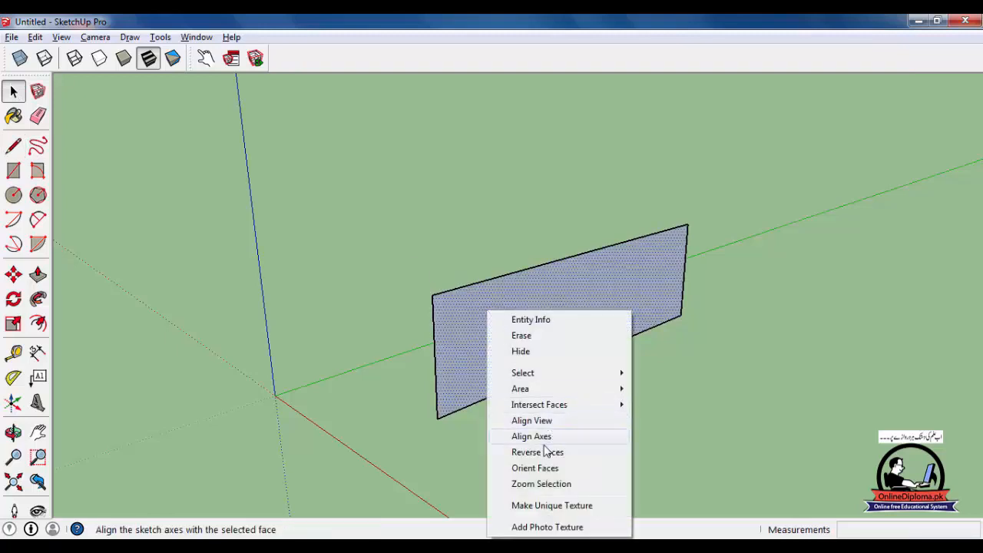
{"action": "left_click", "coordinate": [537, 451]}
{"action": "scroll", "coordinate": [528, 398], "scroll_direction": "up", "scroll_amount": 3}
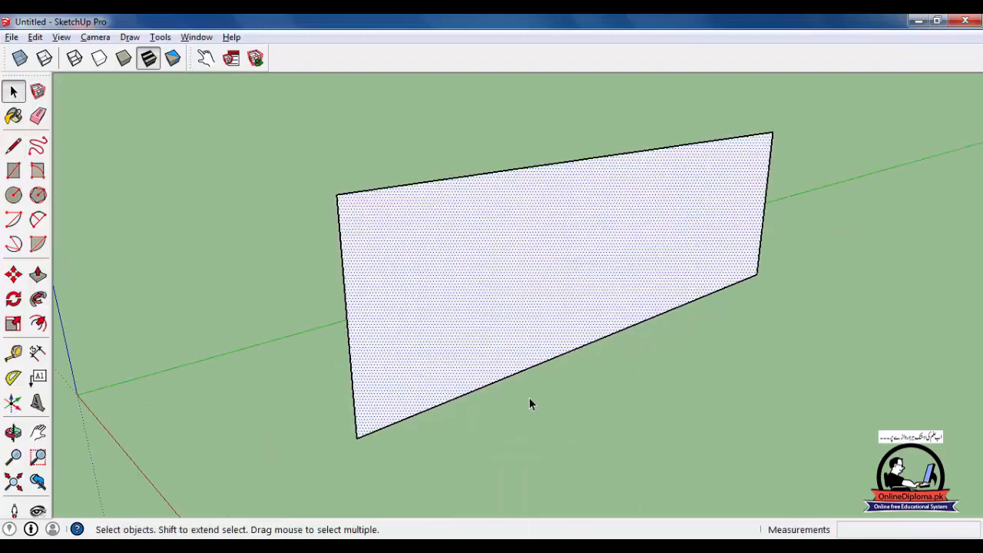
Round the face's upper corner nearest the origin with a two-point arc tangent to both edges, radius about 1' 2 3/4".
{"action": "left_click", "coordinate": [40, 221]}
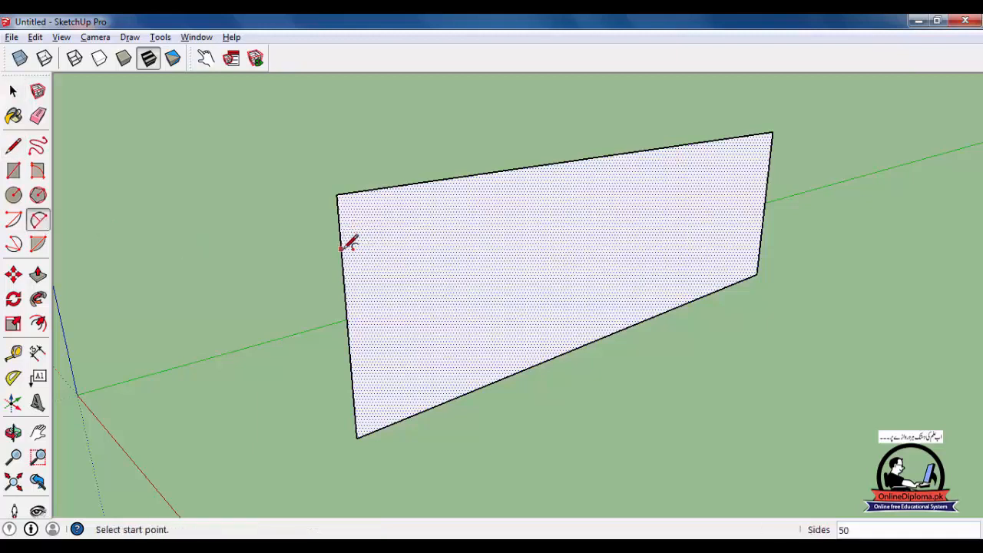
{"action": "left_click", "coordinate": [343, 247]}
{"action": "scroll", "coordinate": [389, 189], "scroll_direction": "up", "scroll_amount": 2}
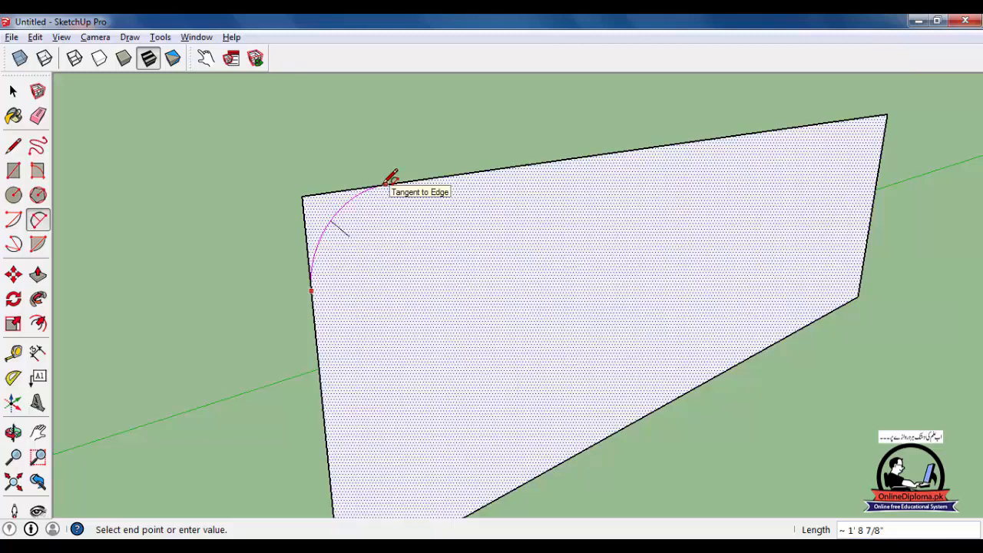
{"action": "left_click", "coordinate": [386, 184]}
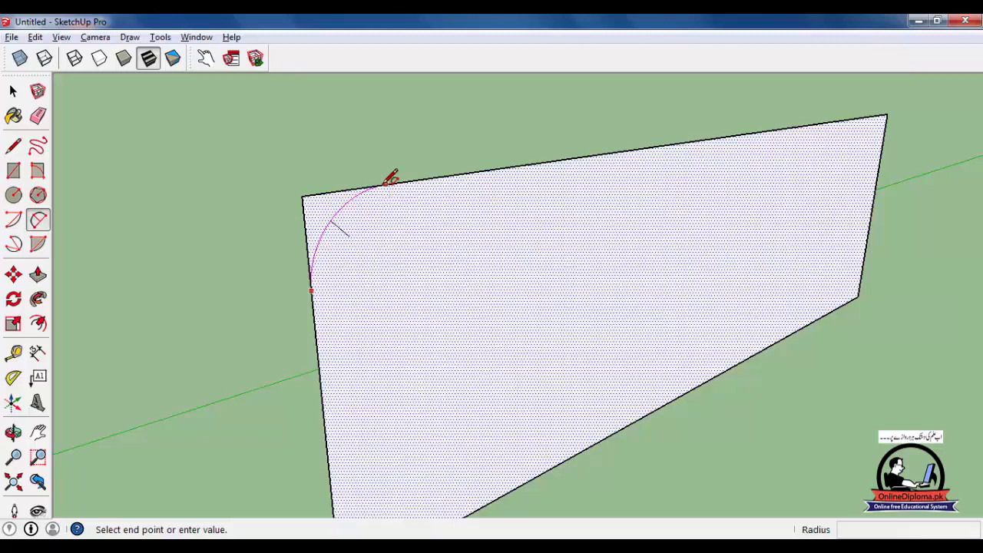
{"action": "left_click", "coordinate": [339, 207]}
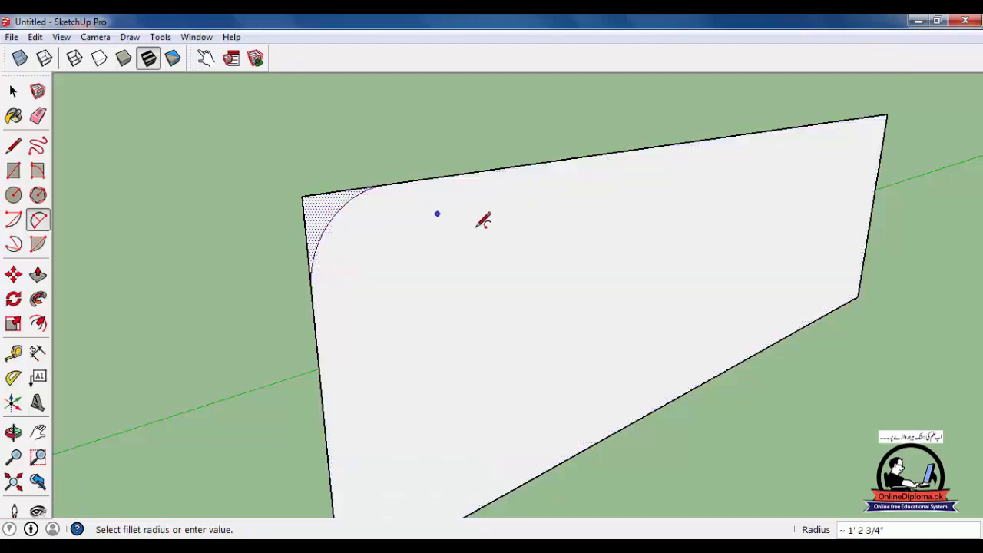
Erase the leftover corner edges outside the tangent arc on the upright face.
{"action": "key", "text": "e"}
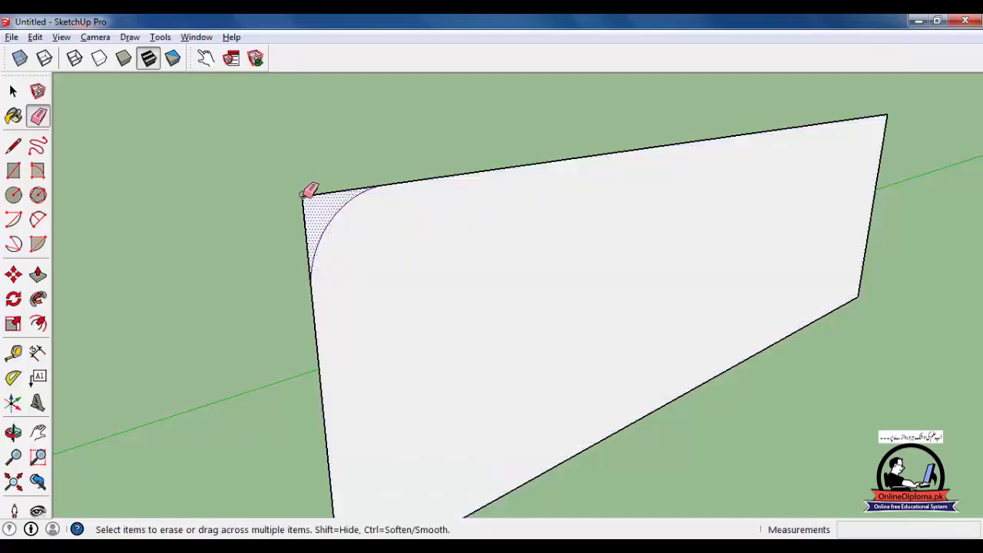
{"action": "left_click_drag", "start_coordinate": [307, 192], "coordinate": [318, 193]}
{"action": "scroll", "coordinate": [370, 361], "scroll_direction": "down", "scroll_amount": 5}
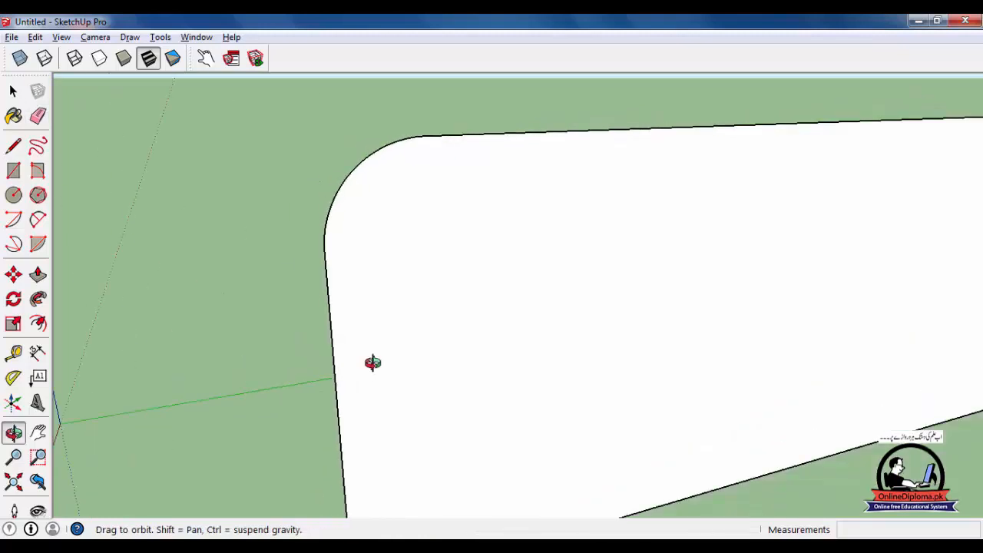
{"action": "key", "text": "e"}
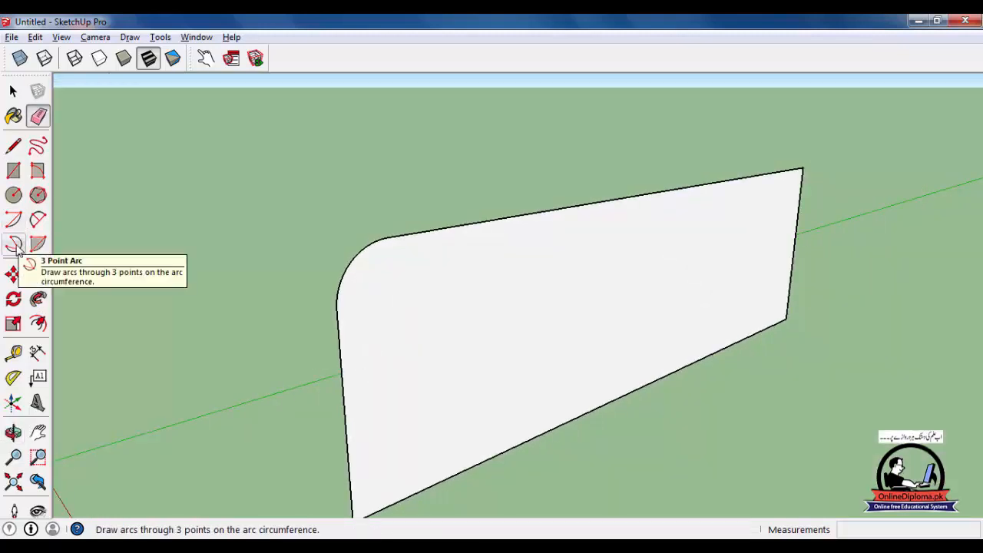
Draw a three-point arc of about 132 degrees in the middle of the upright face.
{"action": "left_click", "coordinate": [14, 244]}
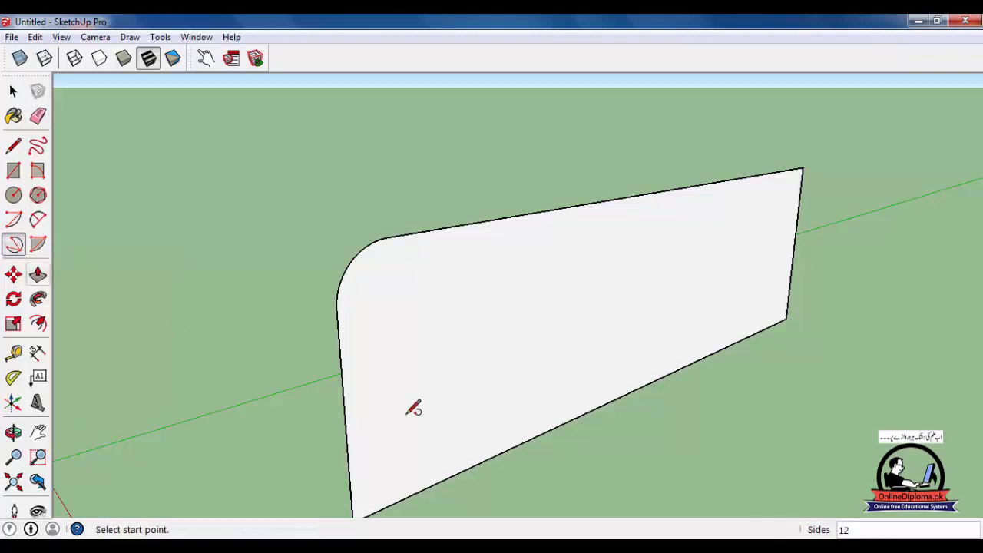
{"action": "left_click", "coordinate": [473, 376]}
{"action": "left_click", "coordinate": [527, 285]}
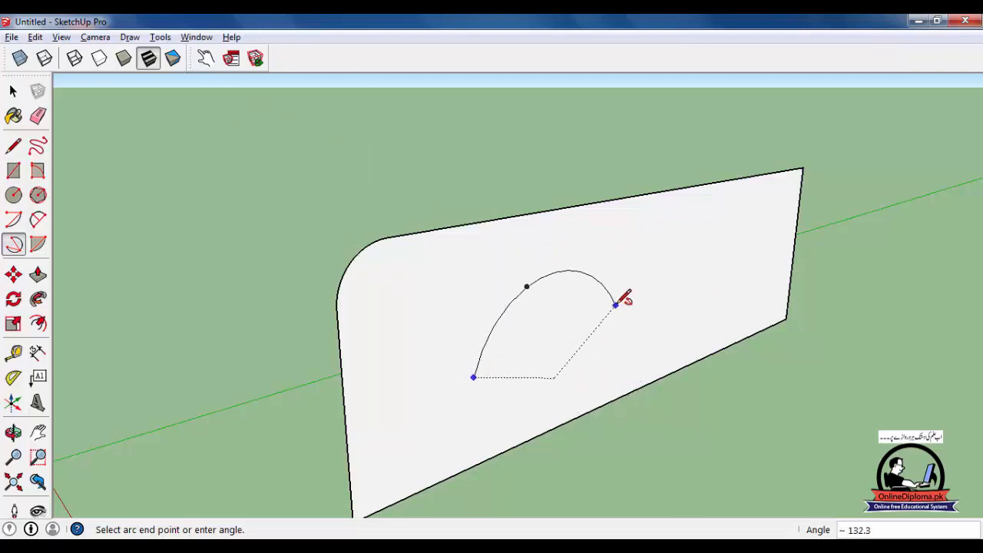
Draw a pie-shaped closed arc of about 49 degrees near the far end of the upright face, its first radius parallel to the green axis.
{"action": "left_click", "coordinate": [39, 244]}
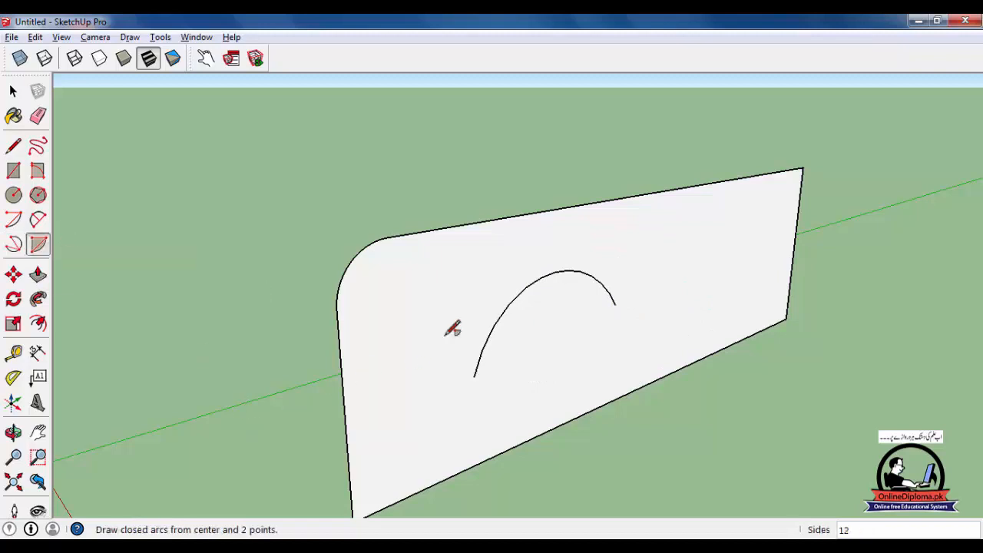
{"action": "left_click", "coordinate": [683, 263]}
{"action": "left_click", "coordinate": [750, 243]}
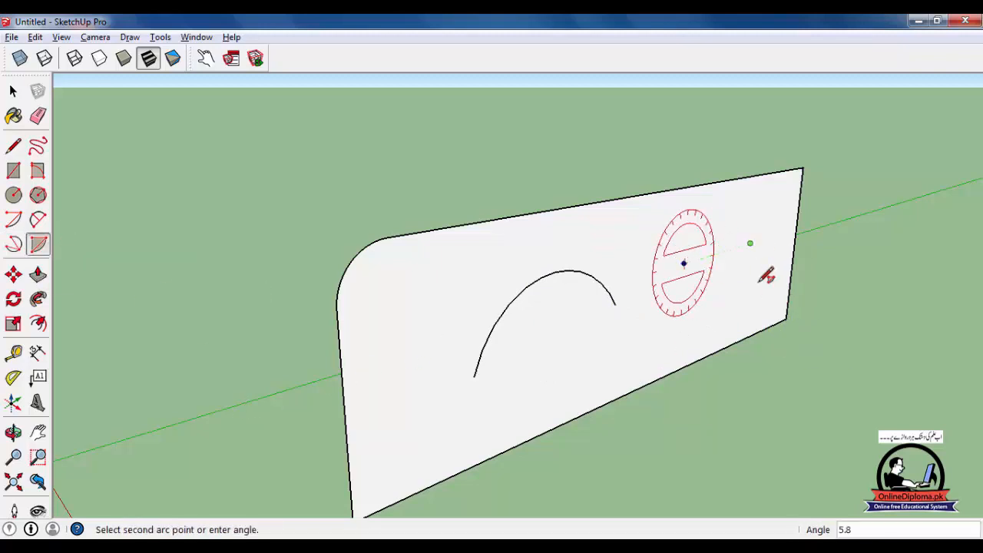
{"action": "left_click", "coordinate": [720, 308]}
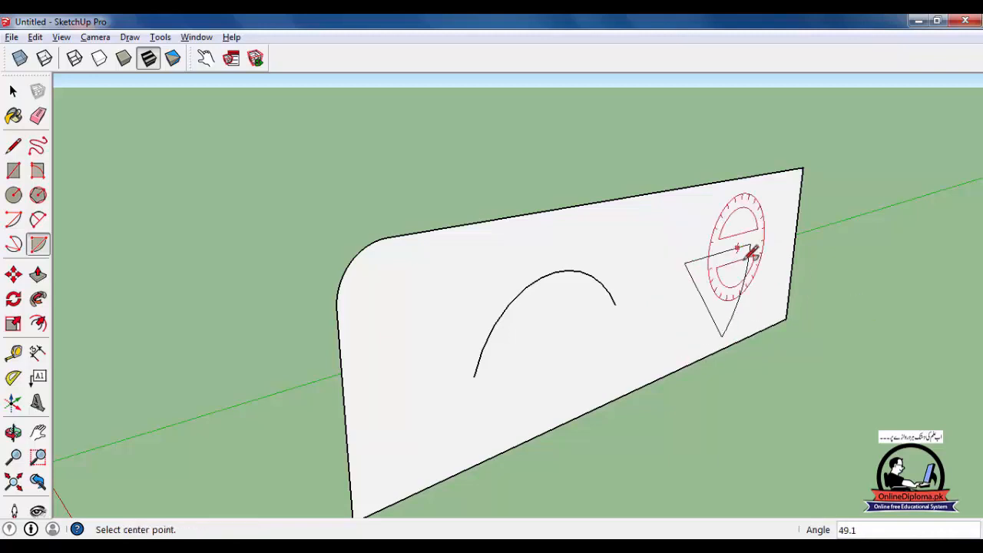
Draw a second pie shape on the ground plane in front of the upright face, its first radius parallel to the green axis.
{"action": "scroll", "coordinate": [643, 352], "scroll_direction": "down", "scroll_amount": 3}
{"action": "left_click", "coordinate": [811, 421]}
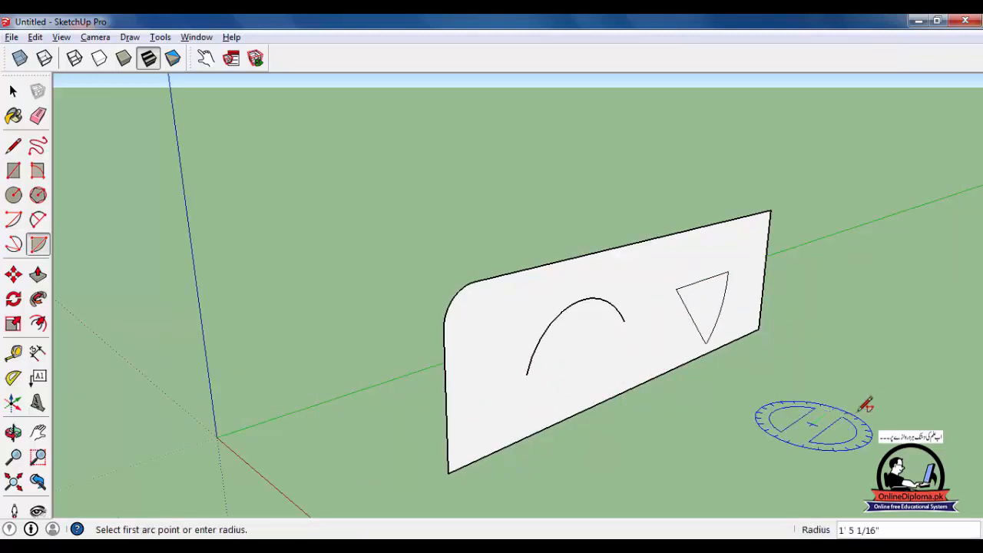
{"action": "left_click", "coordinate": [882, 374]}
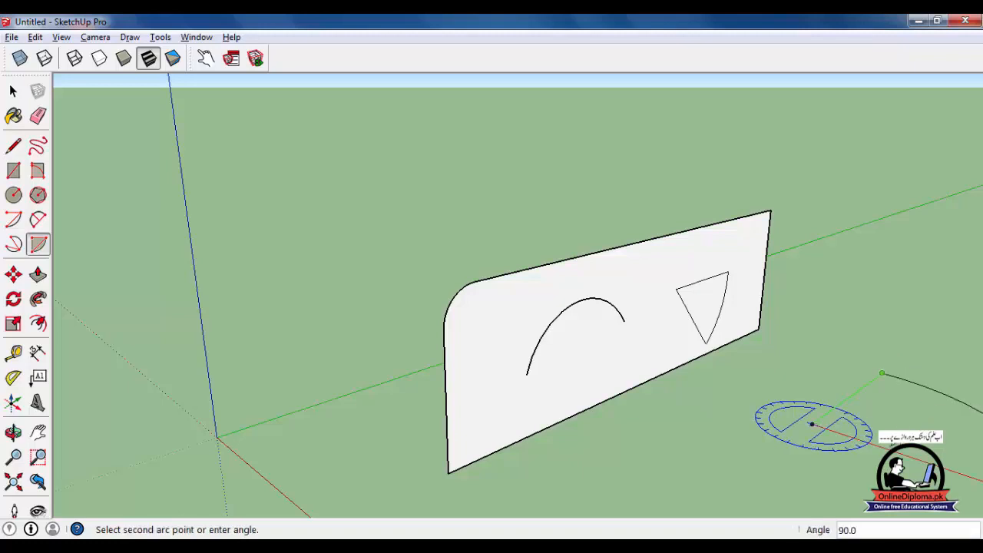
{"action": "left_click", "coordinate": [906, 418]}
{"action": "scroll", "coordinate": [778, 410], "scroll_direction": "down", "scroll_amount": 2}
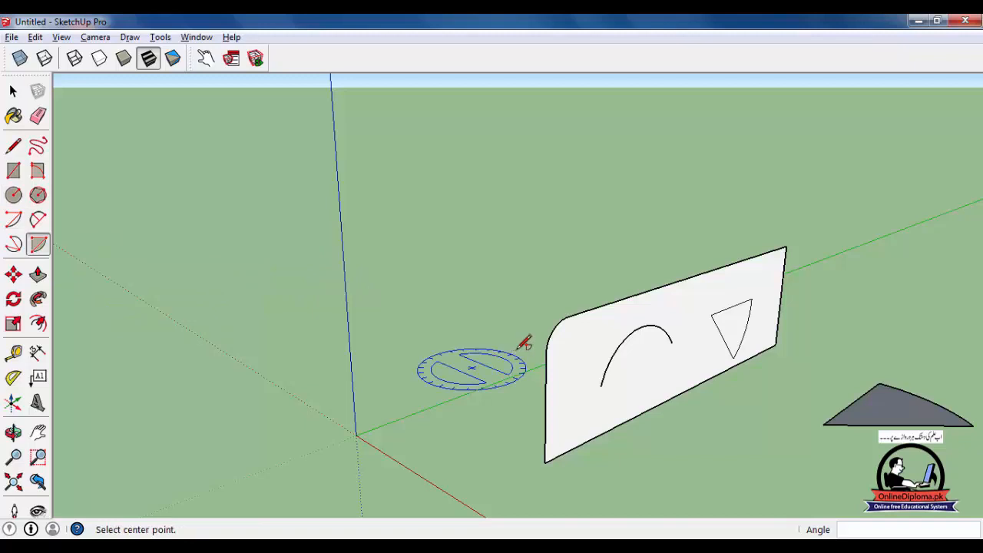
Examine the rounded upright face with its arc and pie shape, and the pie on the ground, from several distances and angles.
{"action": "scroll", "coordinate": [814, 390], "scroll_direction": "up", "scroll_amount": 3}
{"action": "middle_click_drag", "start_coordinate": [823, 388], "coordinate": [714, 412]}
{"action": "left_click", "coordinate": [13, 91]}
{"action": "scroll", "coordinate": [636, 304], "scroll_direction": "up", "scroll_amount": 3}
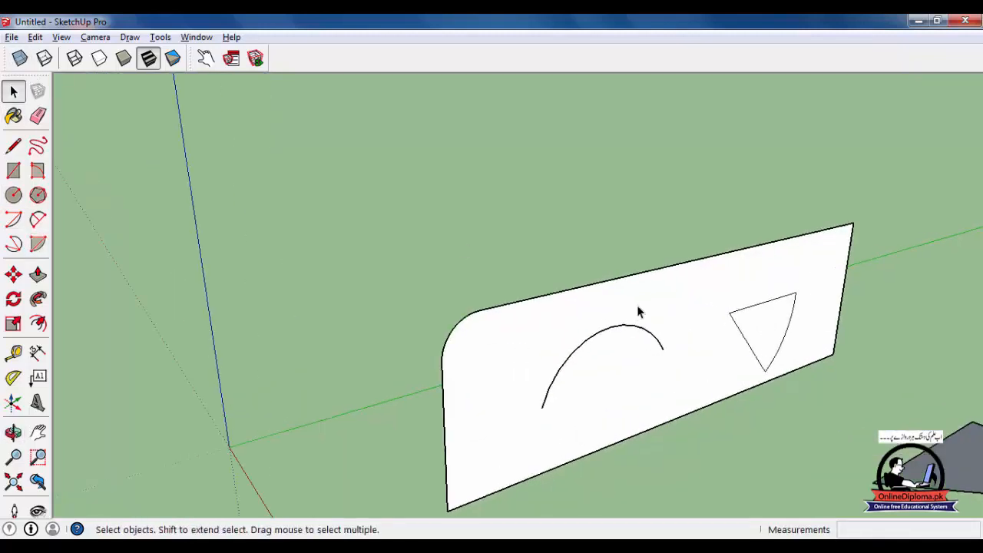
{"action": "middle_click_drag", "start_coordinate": [637, 309], "coordinate": [640, 329]}
{"action": "scroll", "coordinate": [640, 328], "scroll_direction": "down", "scroll_amount": 3}
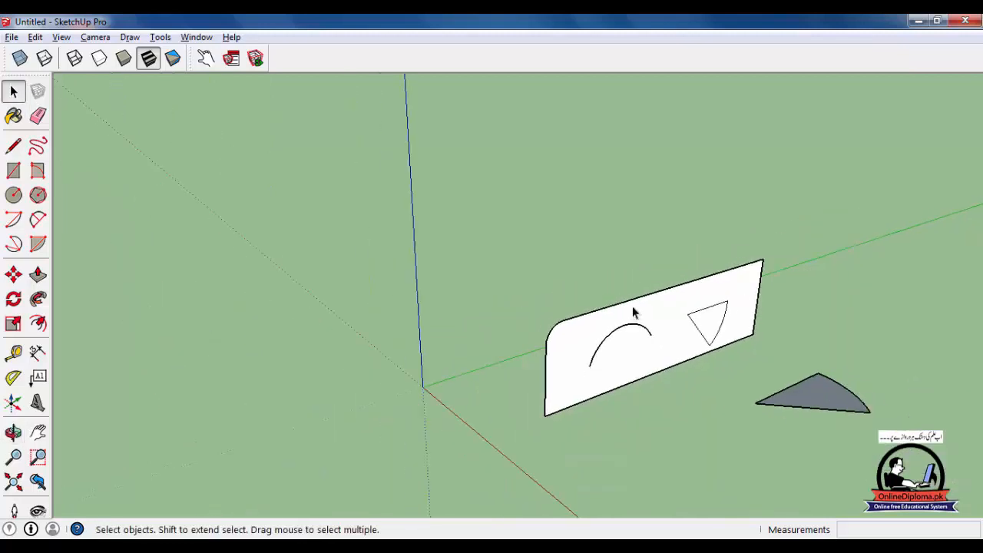
{"action": "scroll", "coordinate": [647, 369], "scroll_direction": "up", "scroll_amount": 3}
{"action": "scroll", "coordinate": [645, 370], "scroll_direction": "up", "scroll_amount": 3}
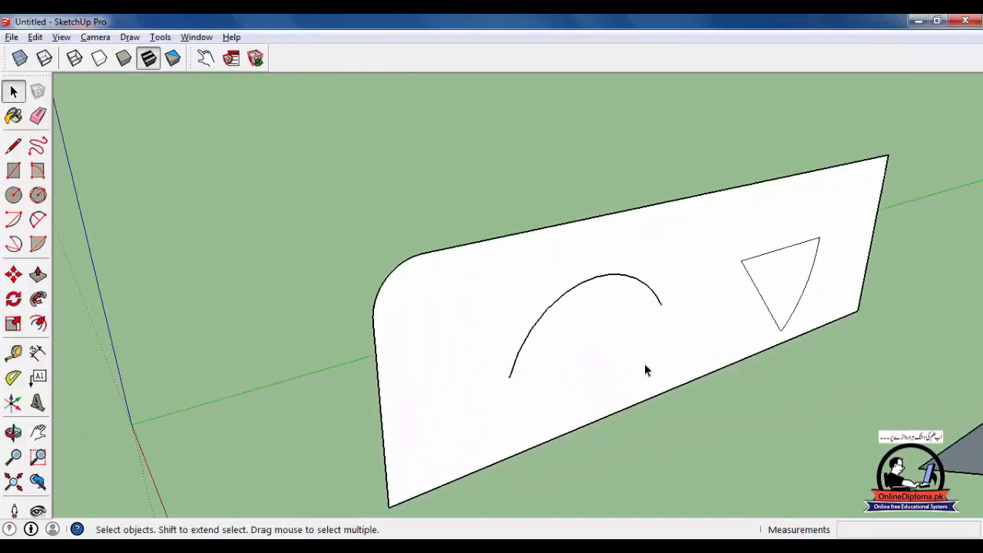